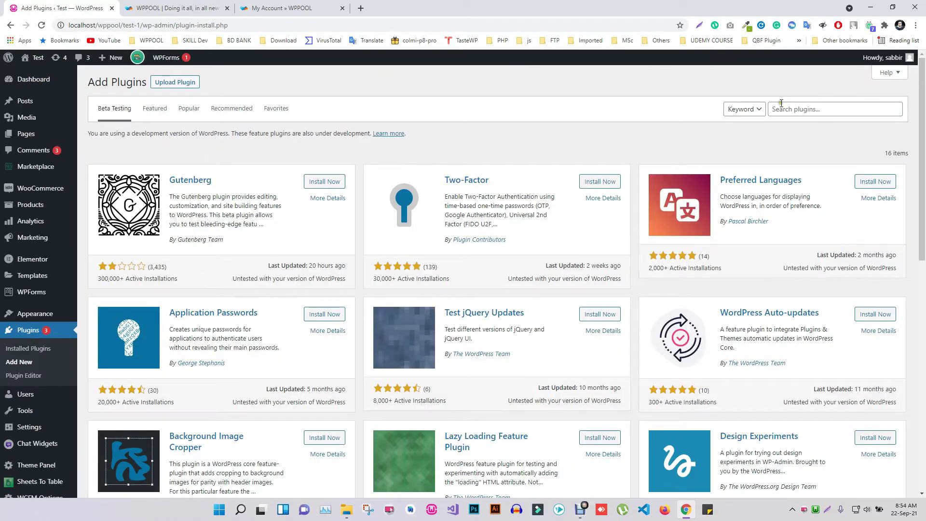
# Search the plugin directory for wp-dark-mode and install WP Dark Mode by WPPOOL.
pyautogui.click(786, 107)
pyautogui.write('wp-dark-mode')
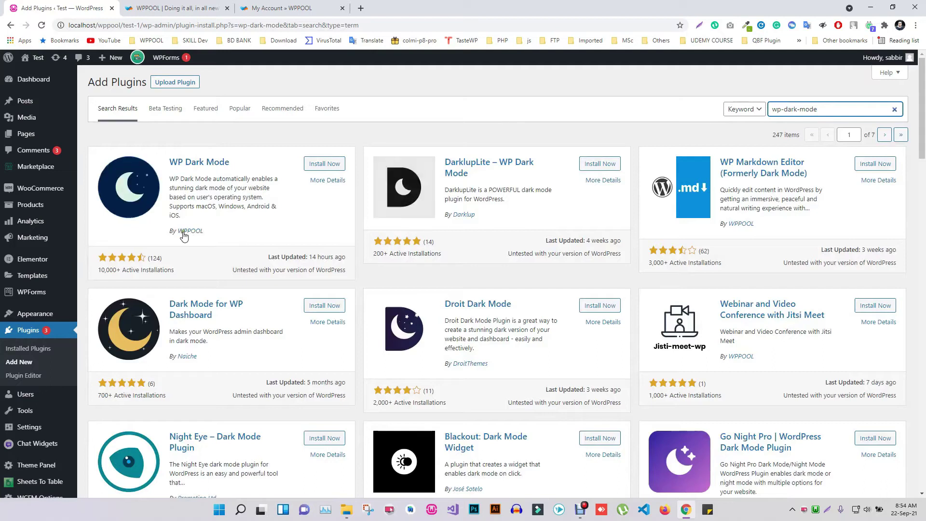
pyautogui.click(336, 167)
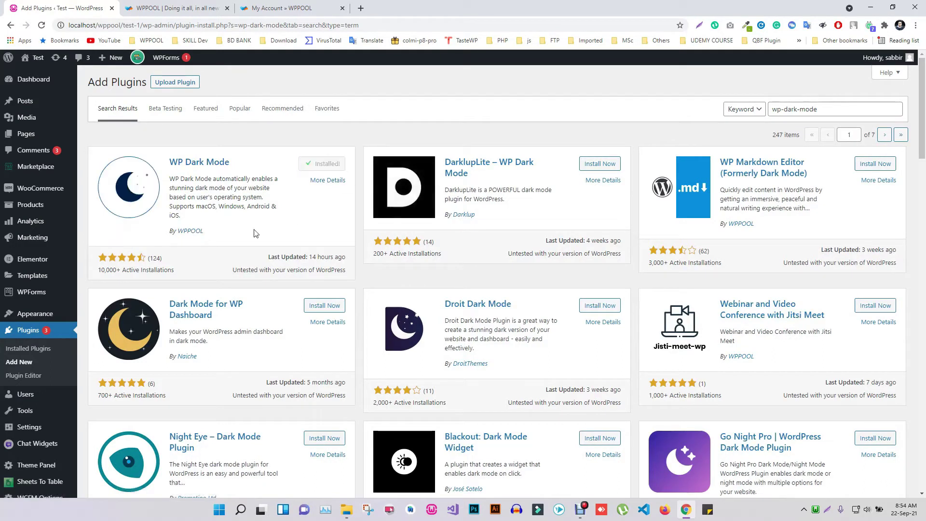
# Activate WP Dark Mode and try the color presets toggle in its Color Settings.
pyautogui.click(326, 166)
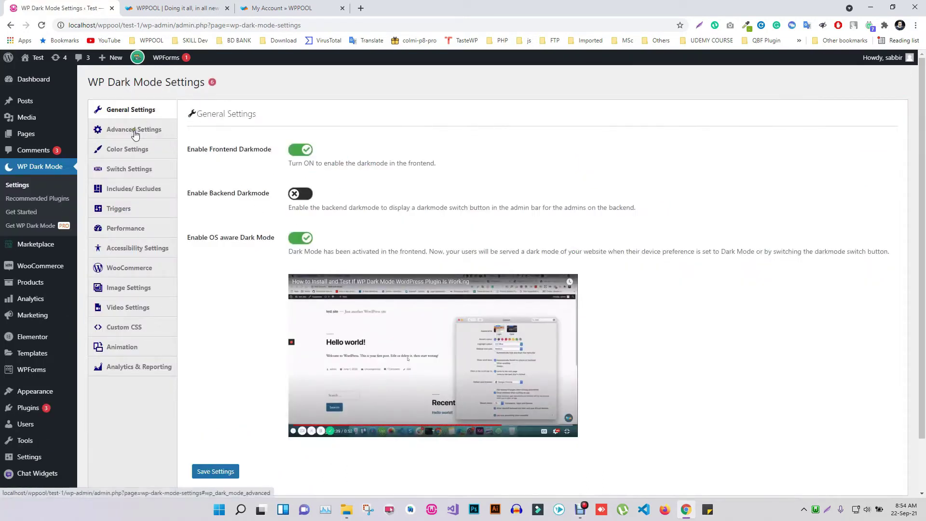
pyautogui.click(134, 130)
pyautogui.click(129, 149)
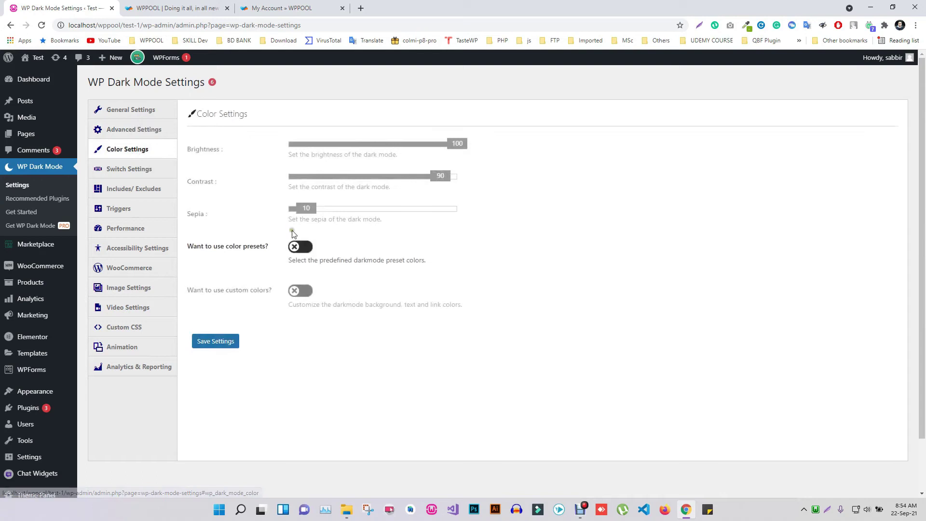
pyautogui.click(308, 210)
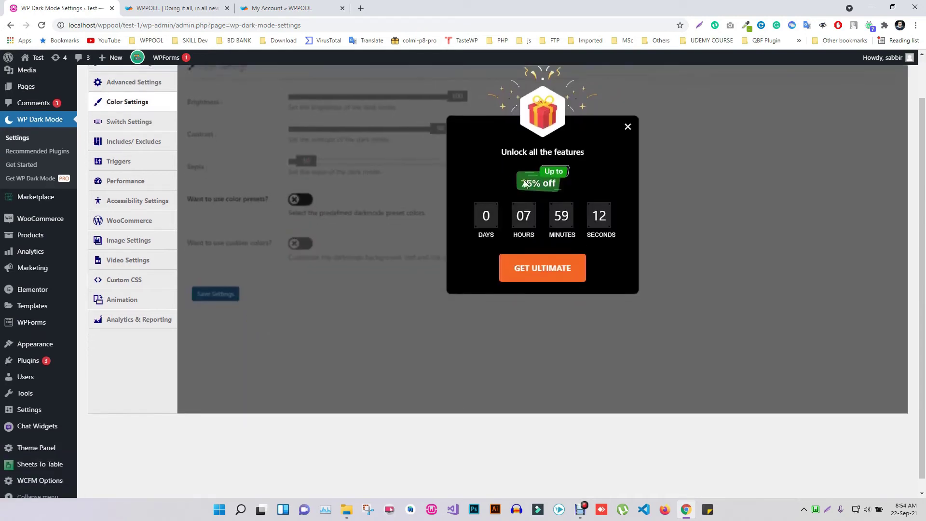
pyautogui.scroll(1, 432, 230)
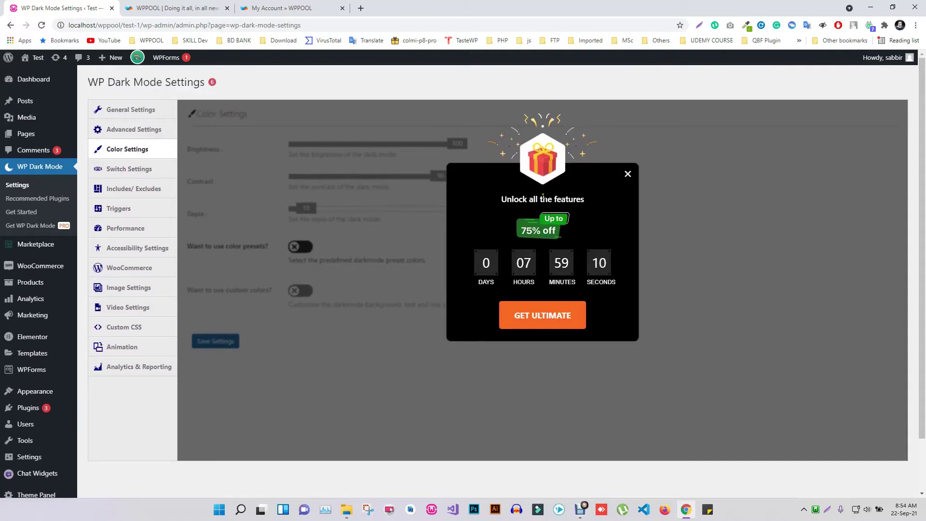
# Open the Get WP Dark Mode Pro landing page in its new tab.
pyautogui.click(46, 227)
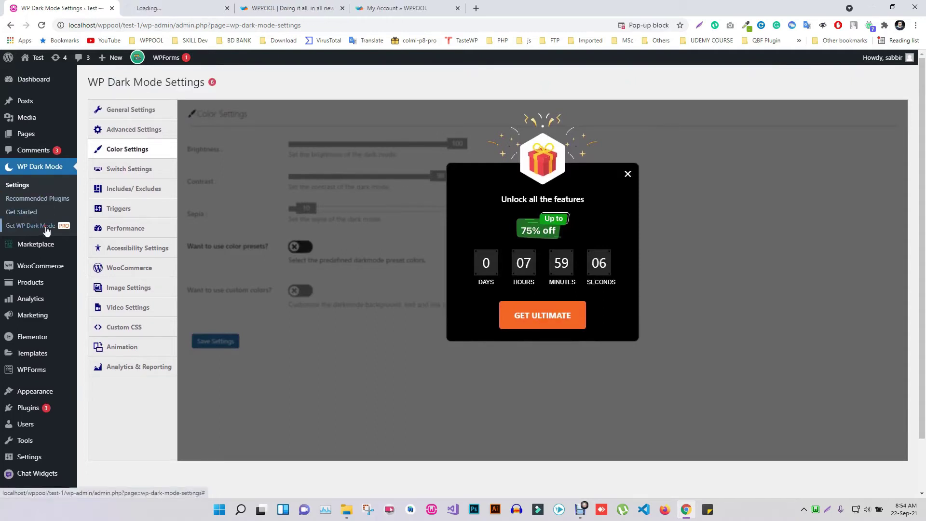
pyautogui.click(185, 6)
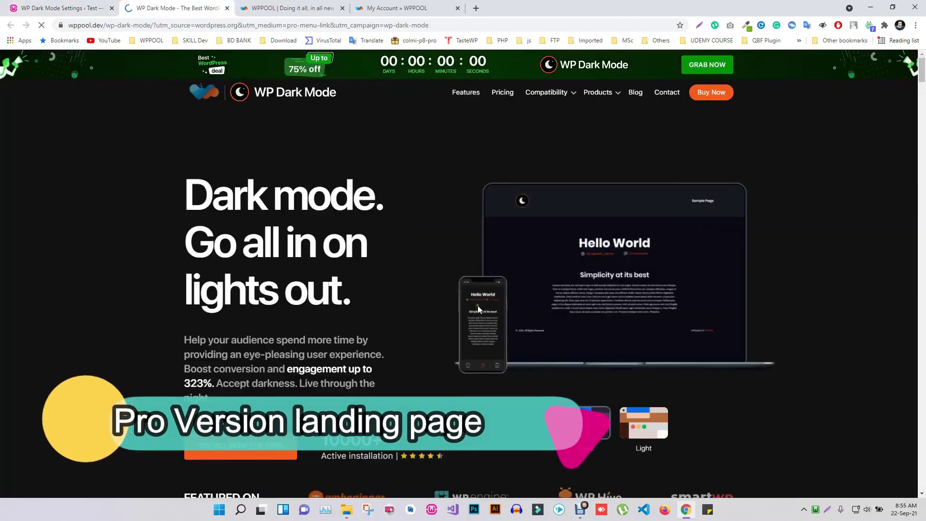
pyautogui.scroll(-5, 478, 306)
pyautogui.scroll(5, 477, 300)
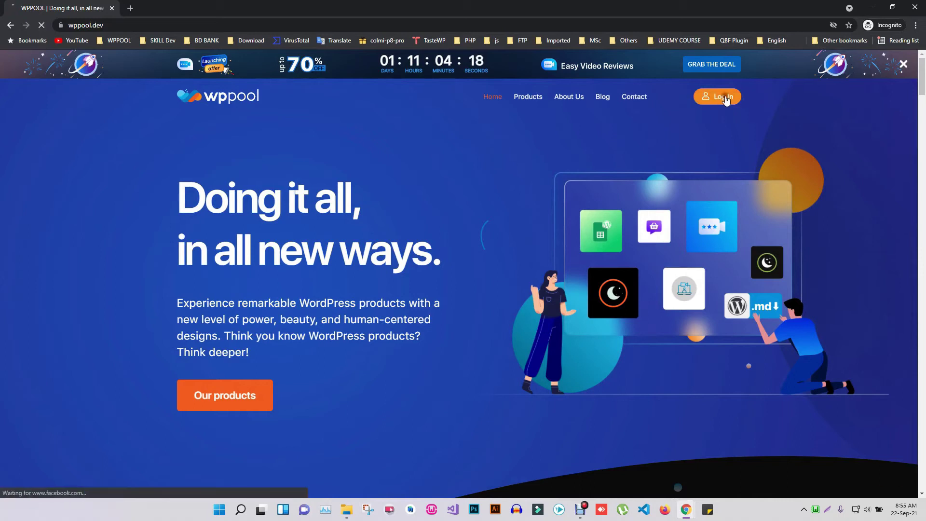
# Sign in to WPPOOL, open My Licenses and collapse the WP Dark Mode Premium panel.
pyautogui.click(724, 97)
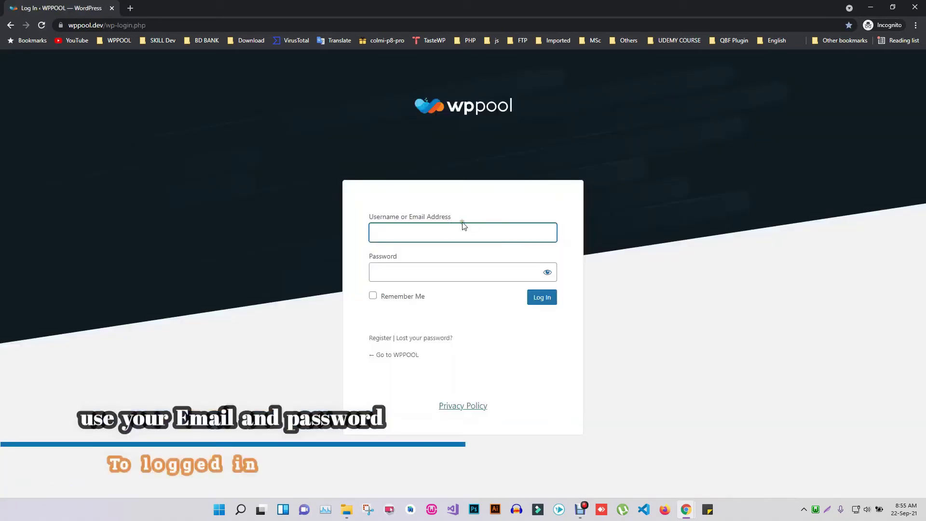
pyautogui.click(913, 8)
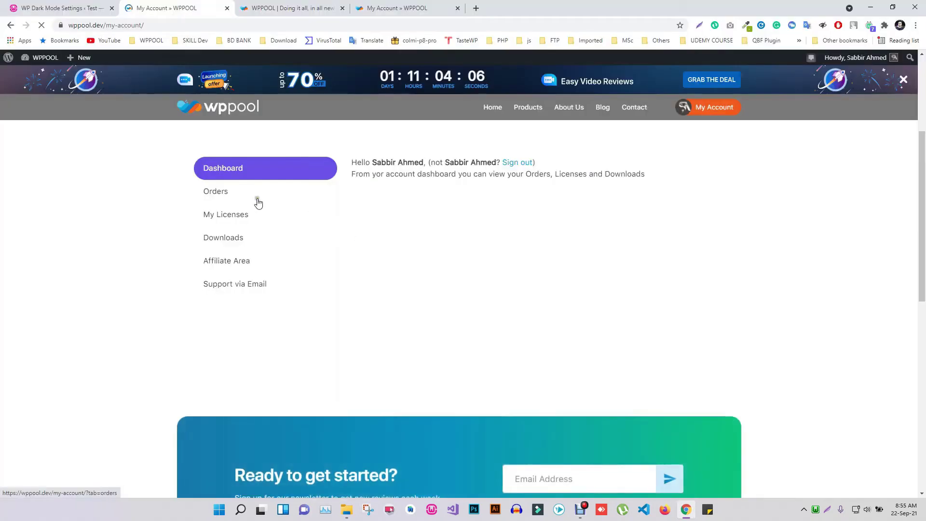
pyautogui.click(229, 217)
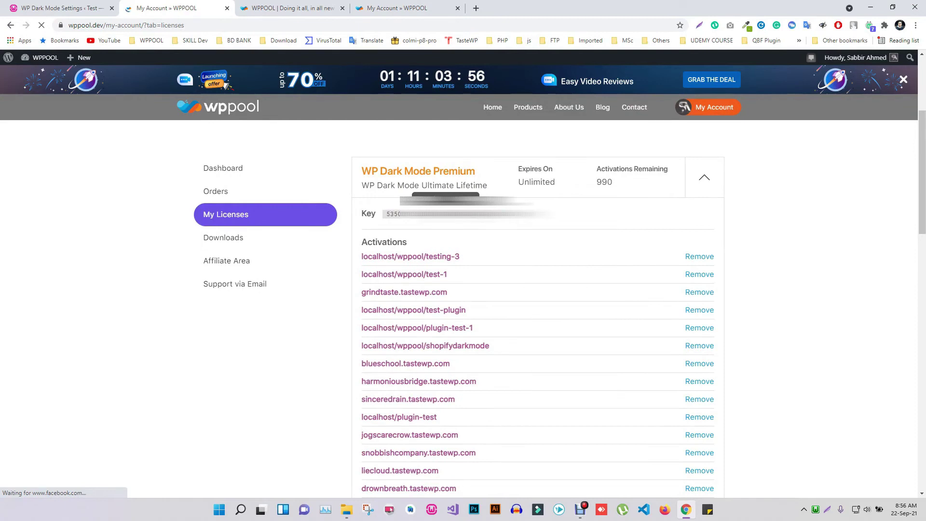
pyautogui.click(704, 177)
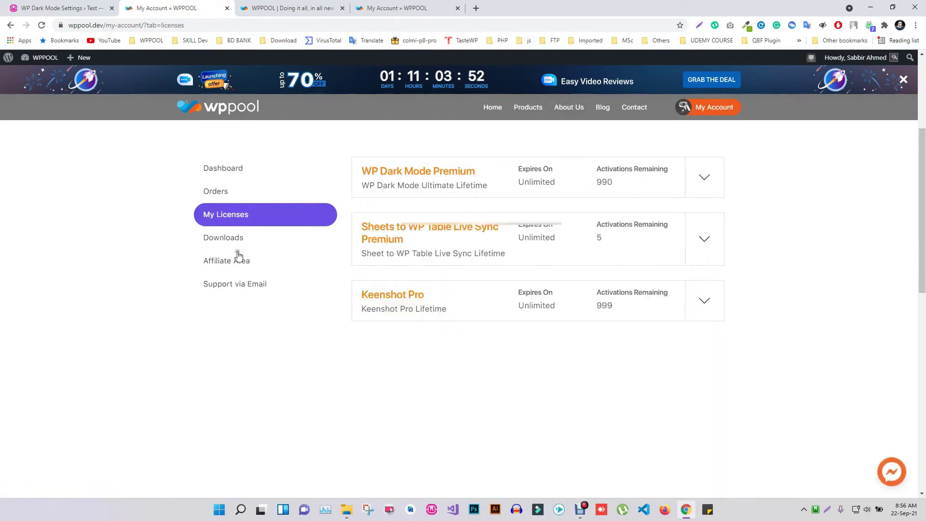
# Download wp-dark-mode-ultimate.zip from the account's Downloads page, then close the account tab.
pyautogui.click(231, 239)
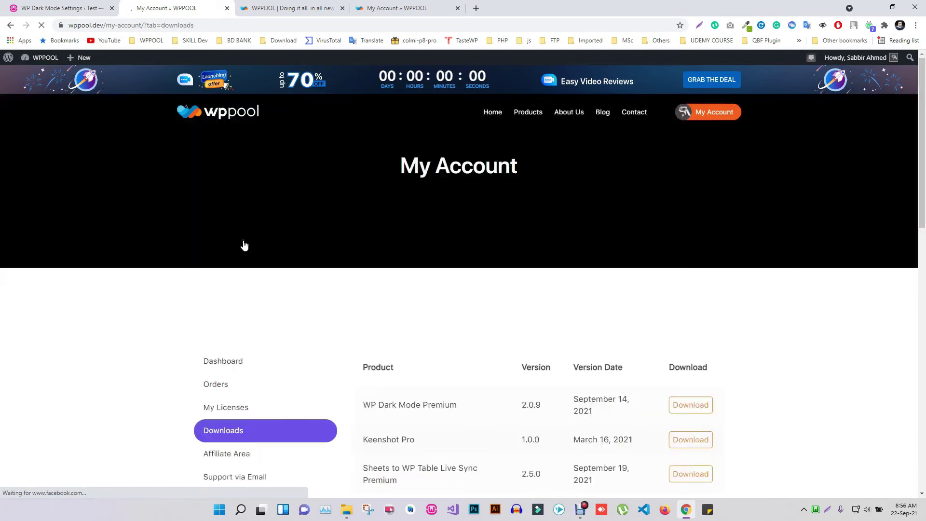
pyautogui.scroll(-3, 319, 253)
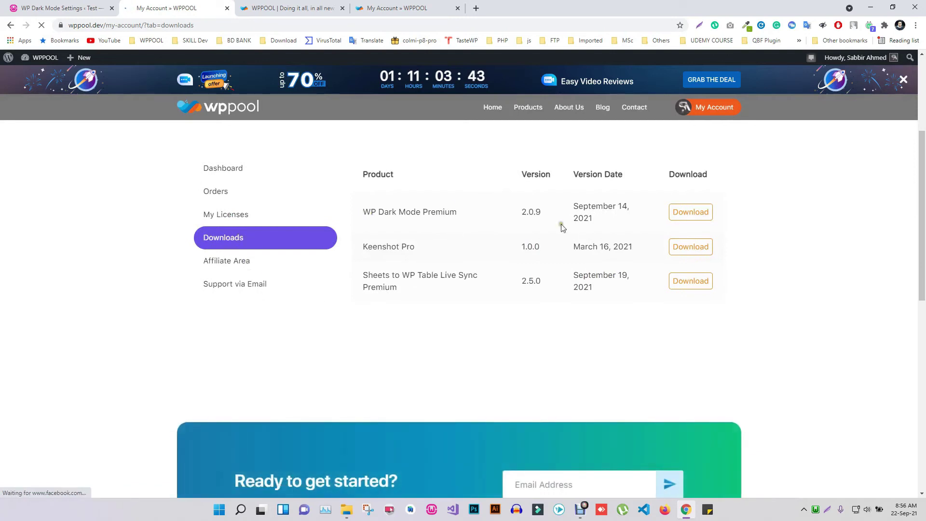
pyautogui.click(693, 212)
pyautogui.click(474, 296)
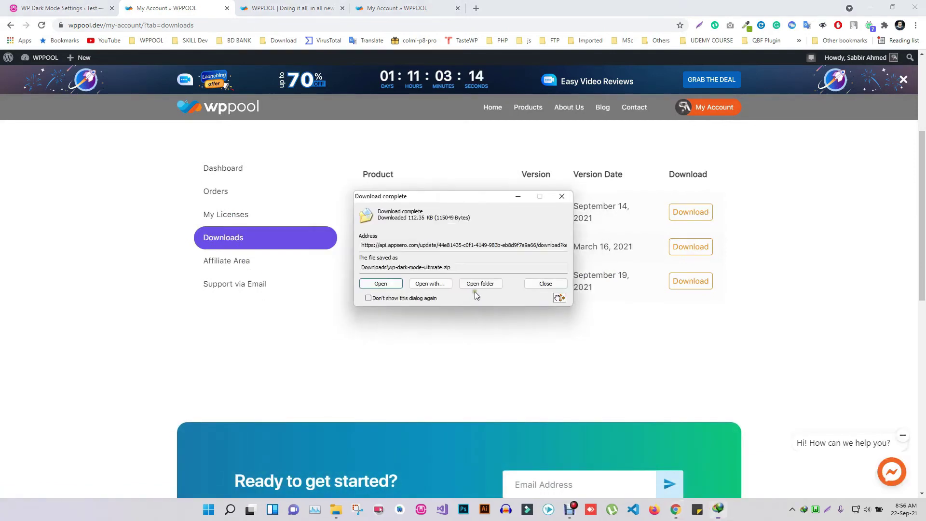
pyautogui.click(538, 285)
pyautogui.click(227, 8)
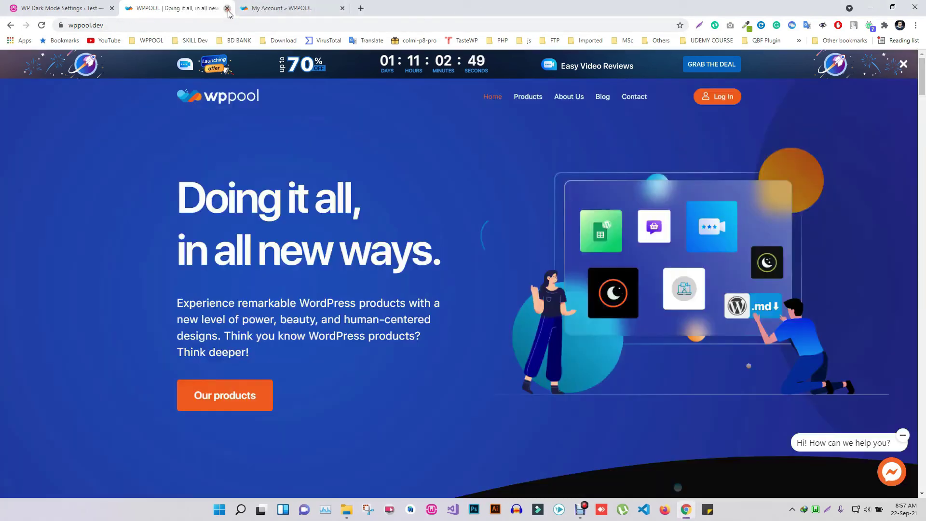
# Close the WPPOOL tab, dismiss the upgrade offer, and go to Plugins > Add New.
pyautogui.click(226, 8)
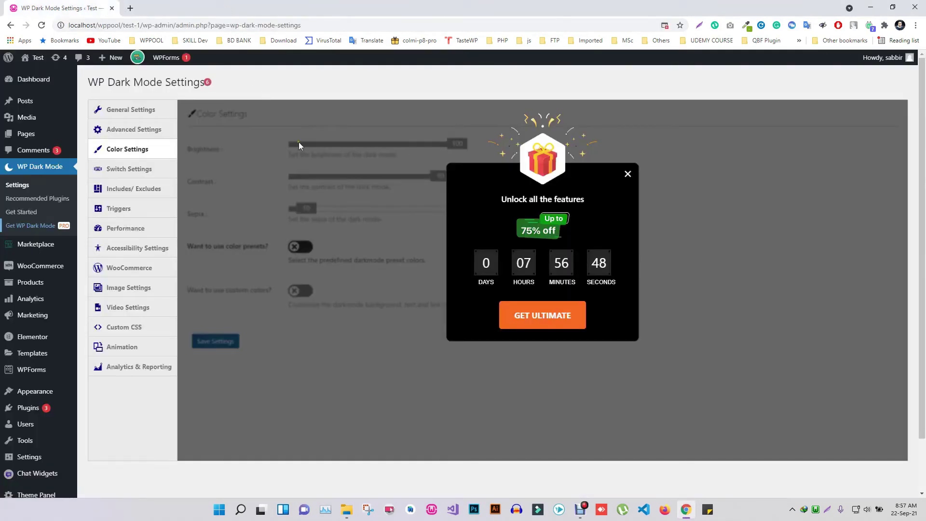
pyautogui.click(629, 176)
pyautogui.moveTo(29, 408)
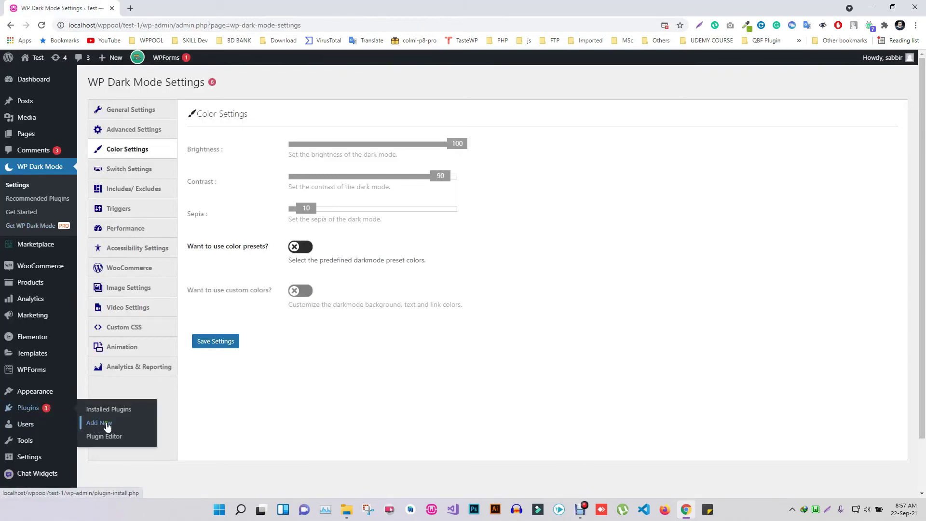
pyautogui.click(99, 426)
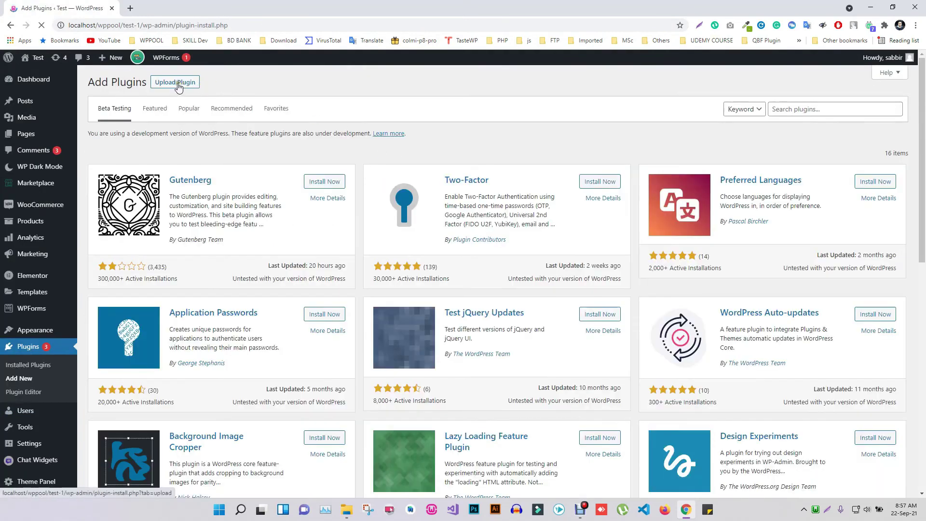
# Upload the wp-dark-mode-ultimate.zip package and install it.
pyautogui.click(179, 82)
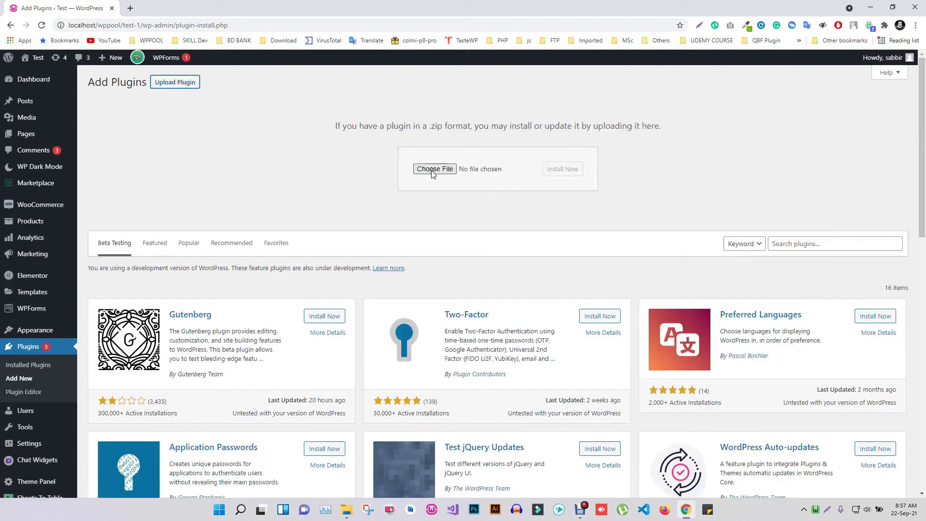
pyautogui.click(446, 171)
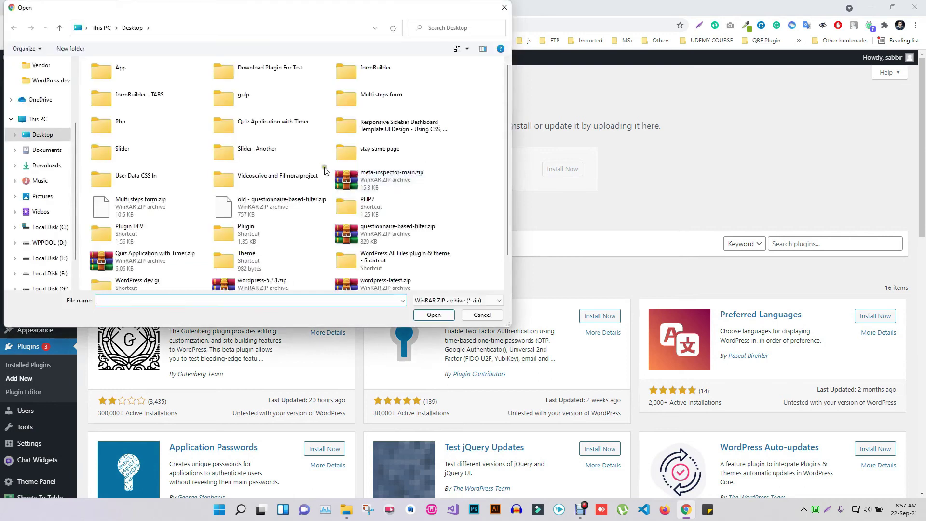
pyautogui.scroll(-1, 305, 241)
pyautogui.click(151, 274)
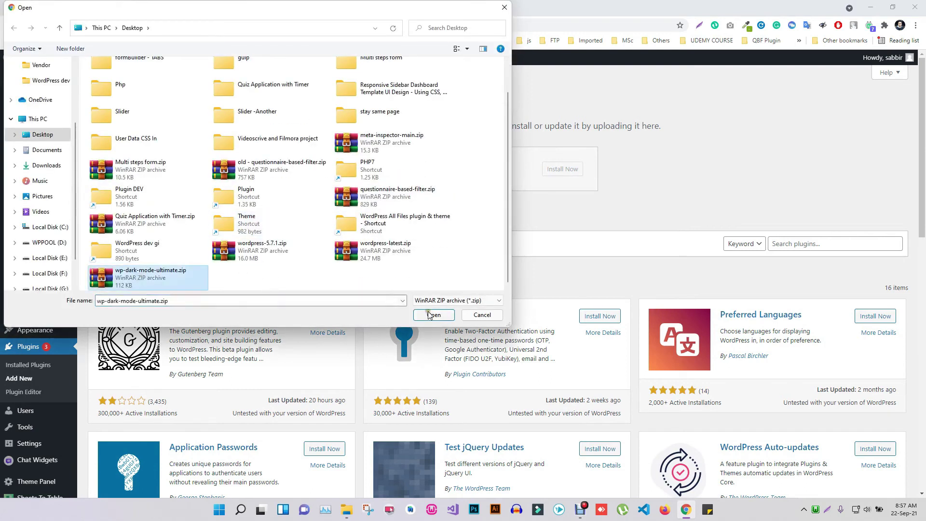
pyautogui.click(434, 314)
pyautogui.click(570, 172)
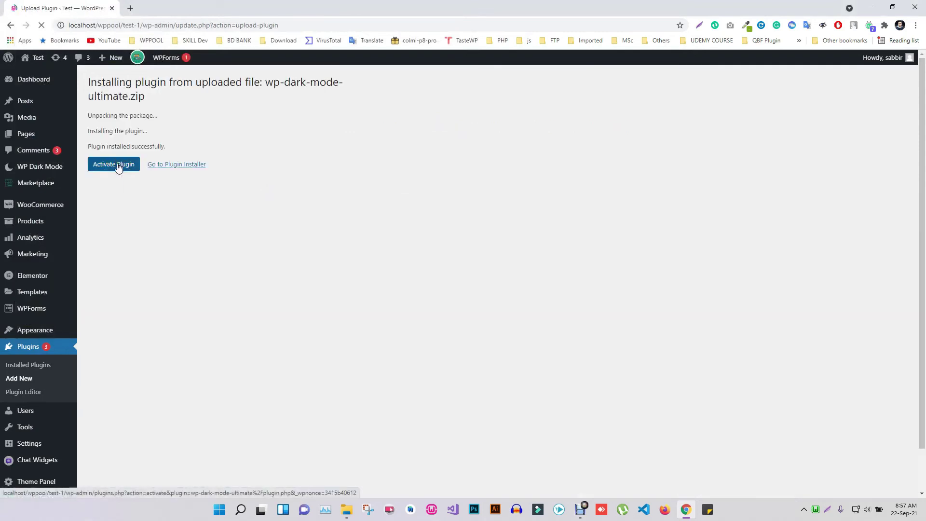
# Activate WP Dark Mode Ultimate and check its activated license key.
pyautogui.click(117, 167)
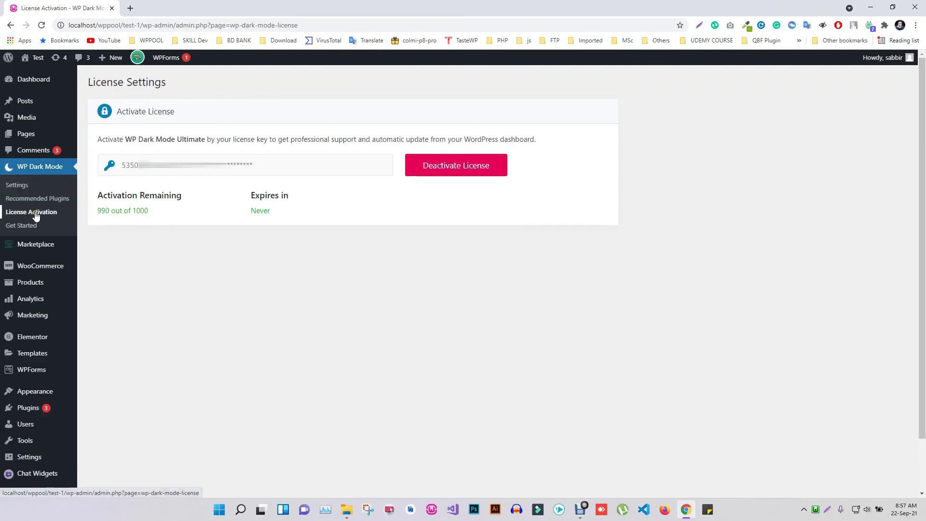
pyautogui.moveTo(122, 166); pyautogui.dragTo(247, 168)
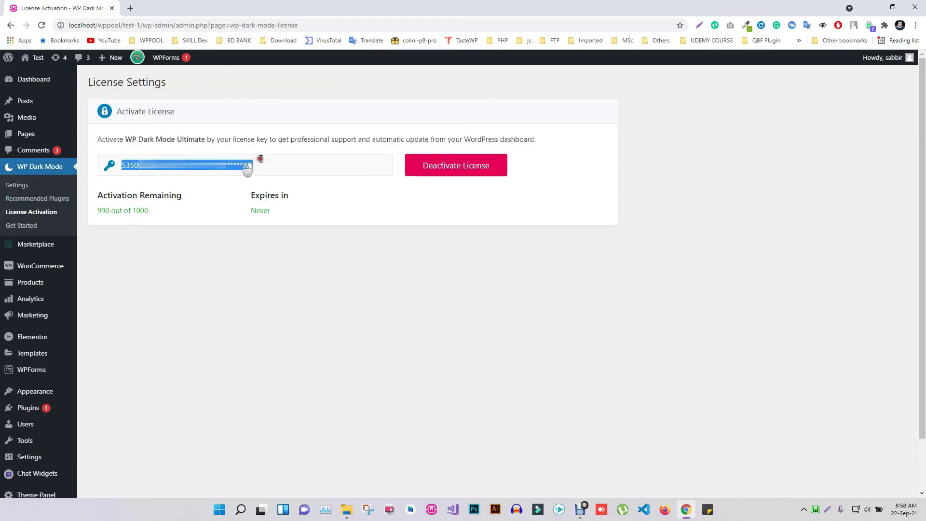
pyautogui.click(207, 293)
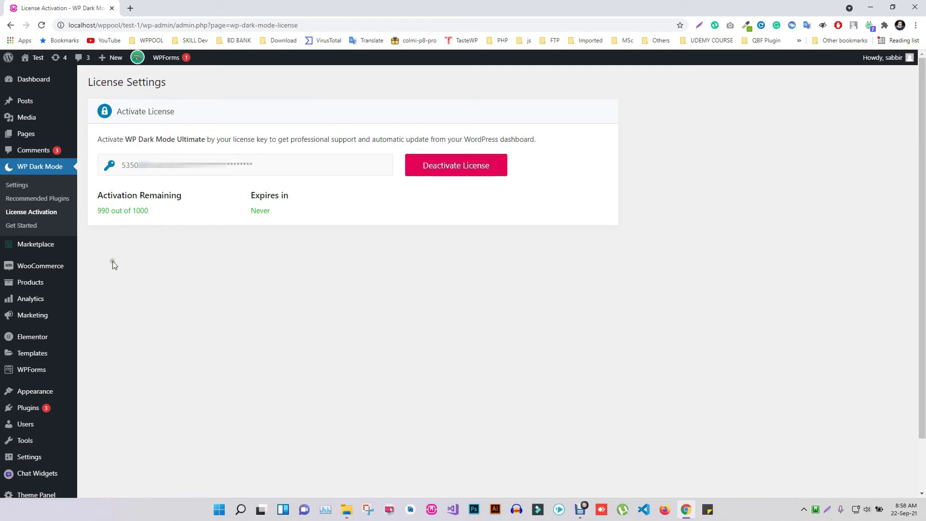
# Under Switch Settings, choose the font-size toggle floating switch style and accept the notice.
pyautogui.click(20, 186)
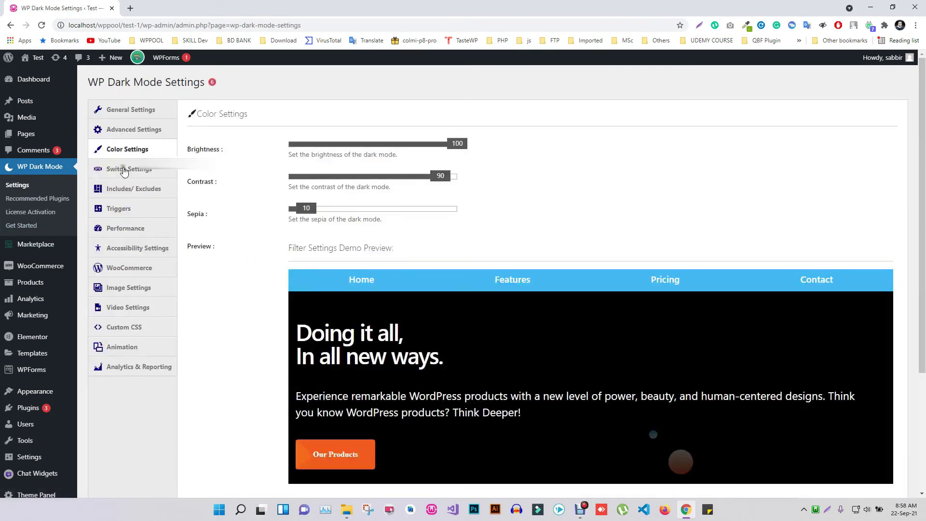
pyautogui.click(123, 171)
pyautogui.click(679, 211)
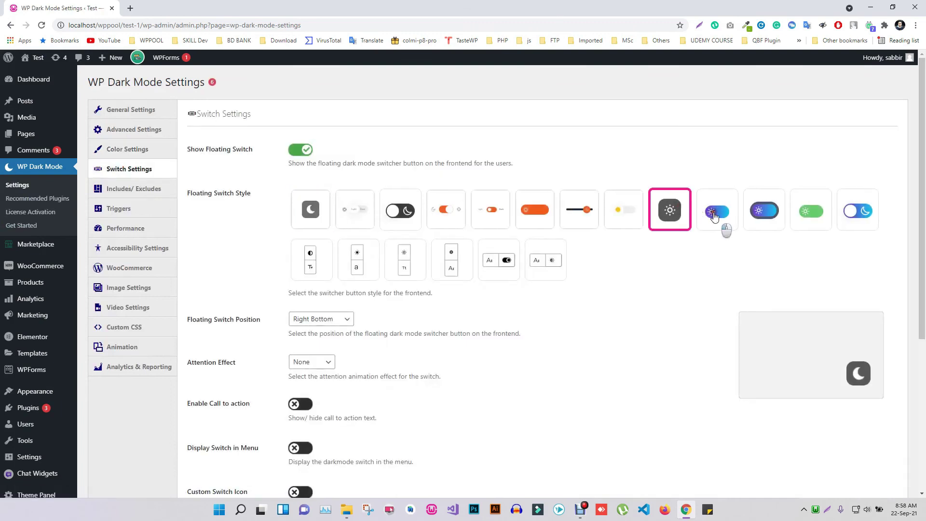
pyautogui.click(714, 215)
pyautogui.click(763, 211)
pyautogui.click(452, 264)
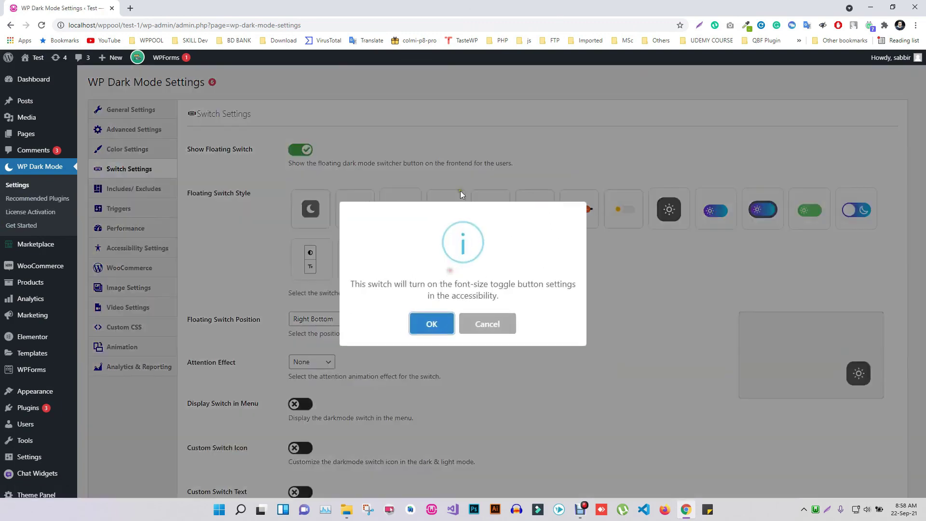
pyautogui.click(482, 325)
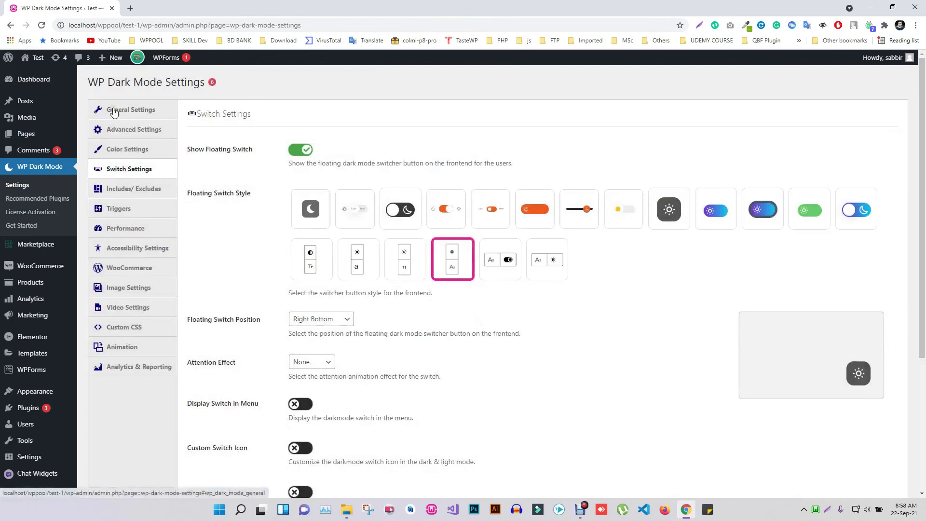